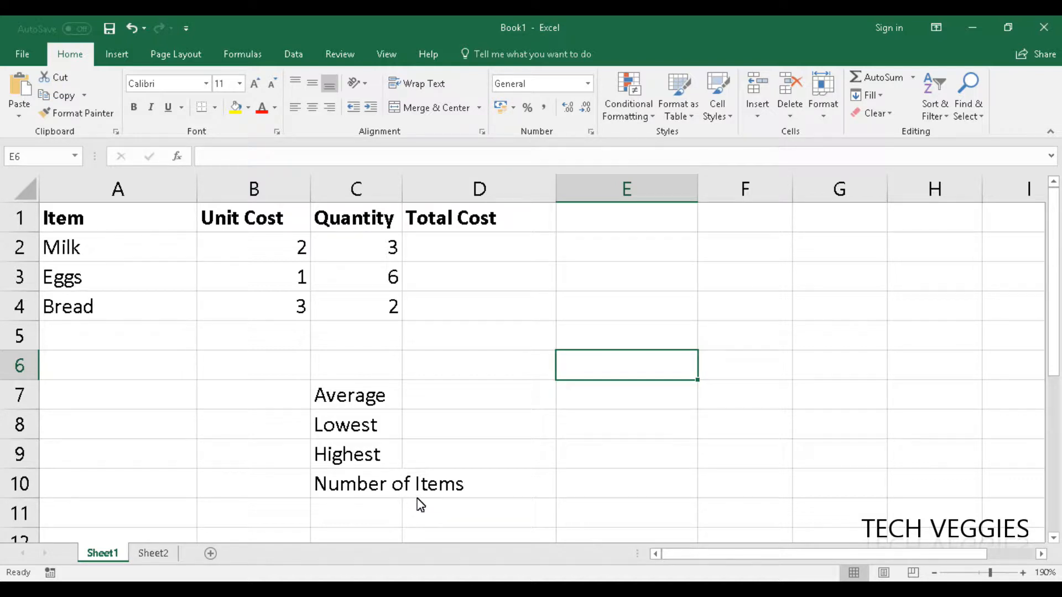
- Widen column C to fit the Number of Items label and calculate Milk's total cost in D2 with =B2*C2
left_click_drag(406, 188, 476, 192)
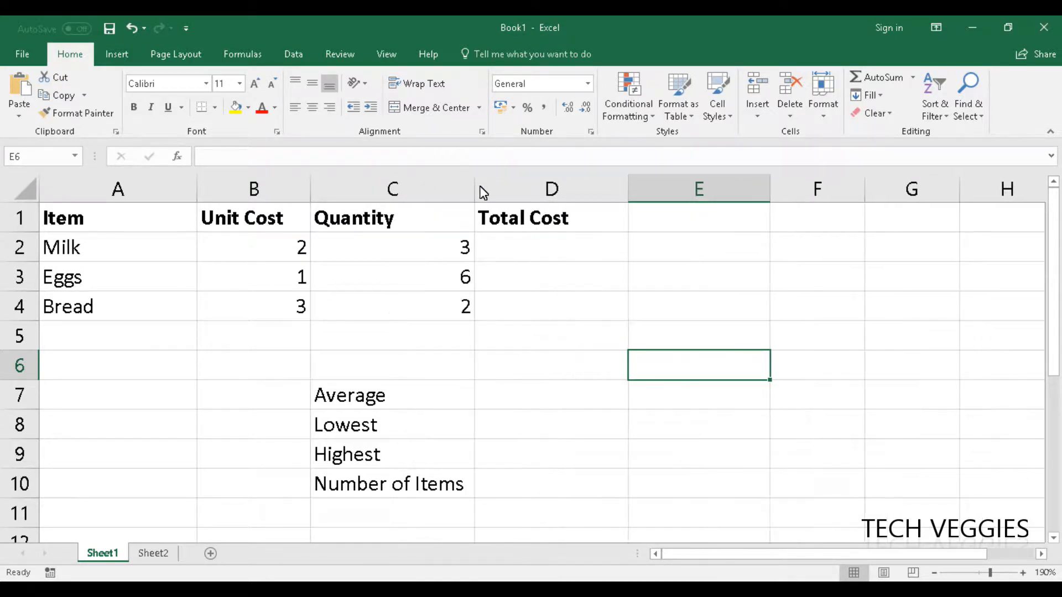
left_click(549, 255)
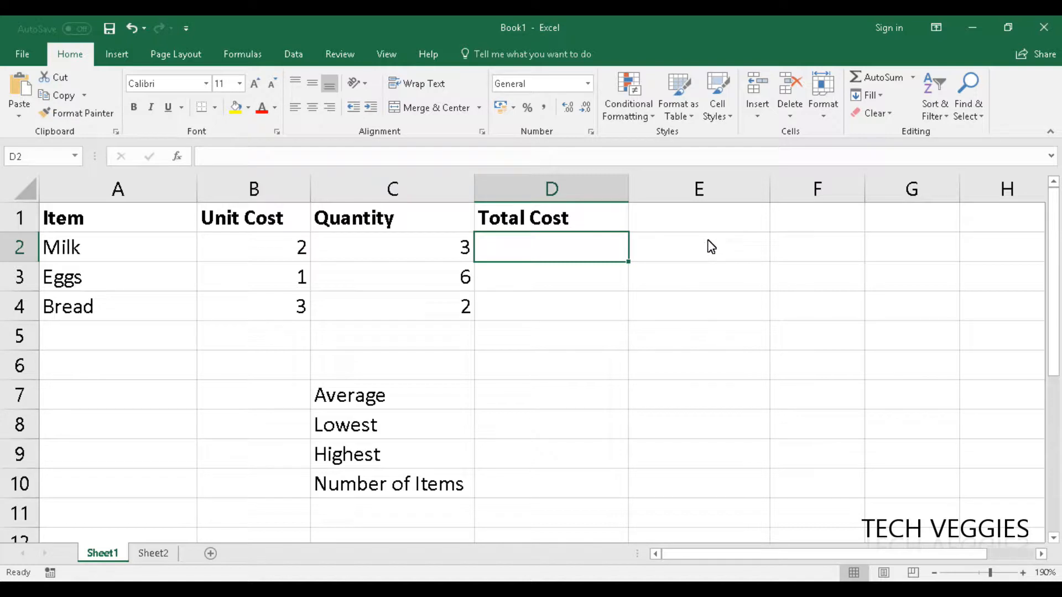
type("=")
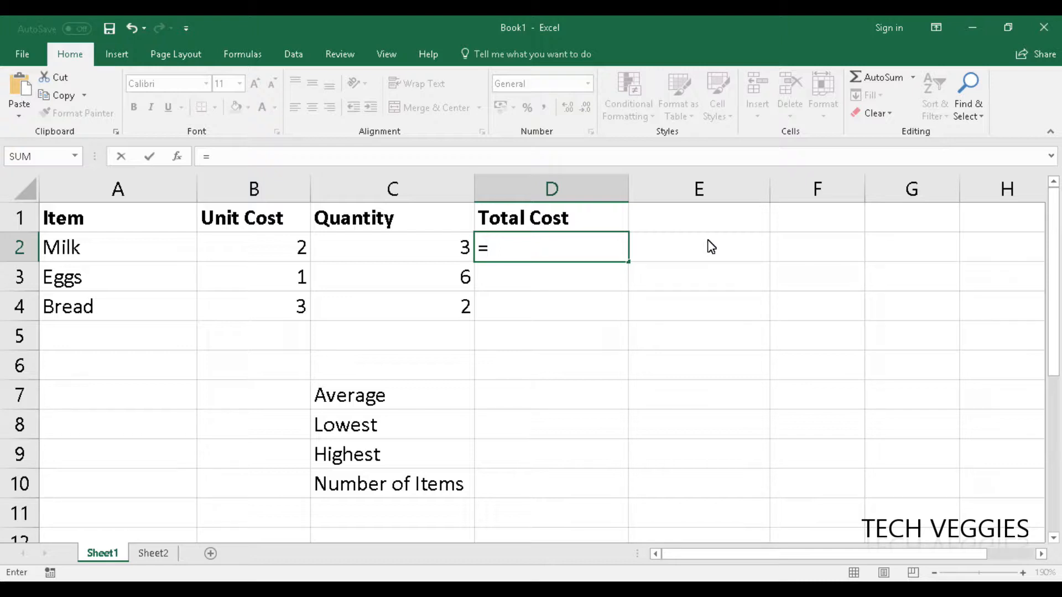
type("B2")
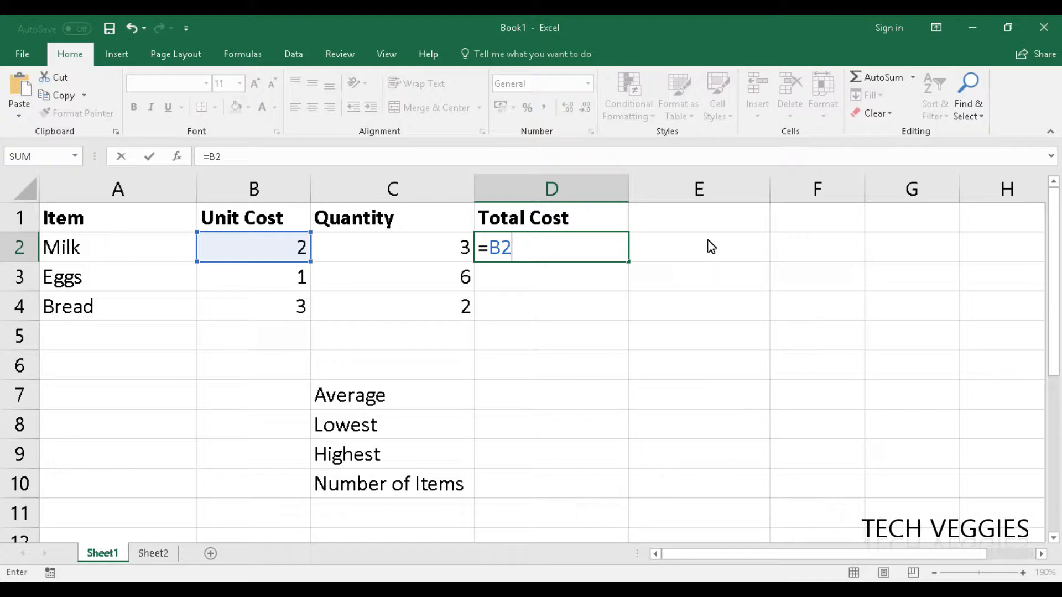
type("*C2")
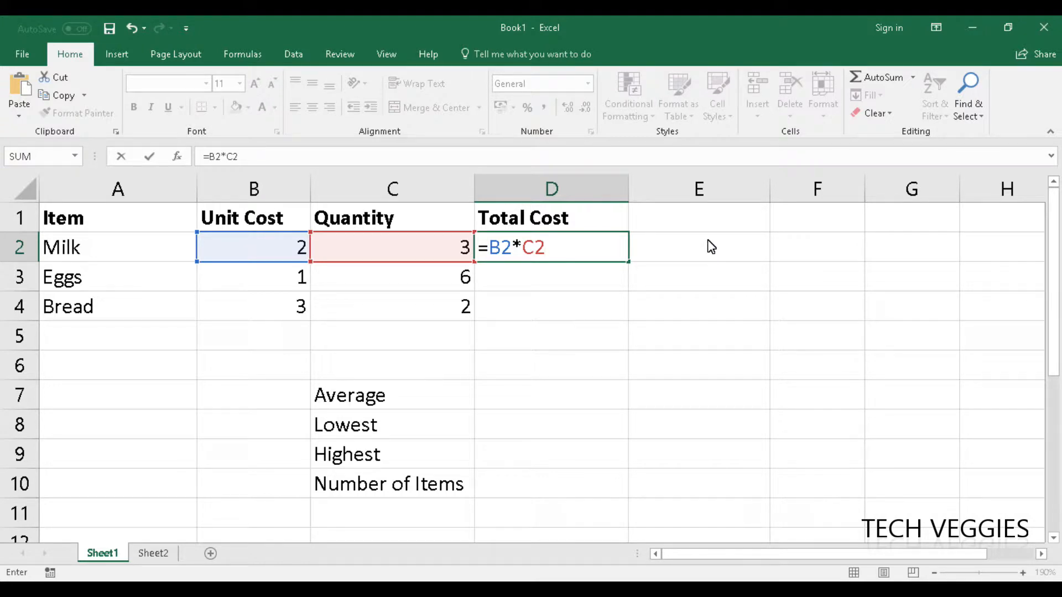
key("Return")
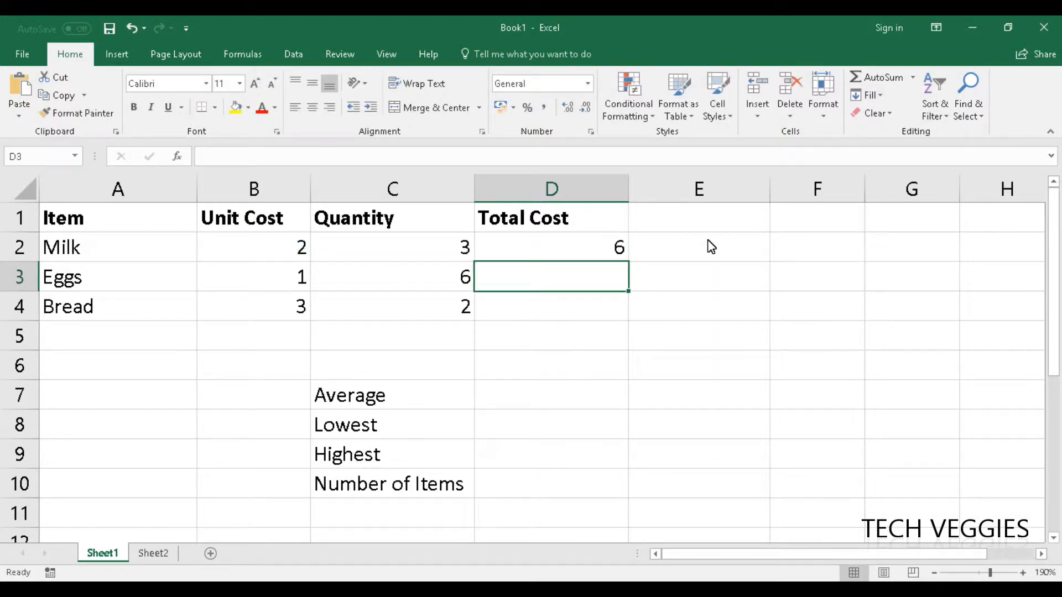
- Fill the Total Cost formula from D2 down through D4 for Eggs and Bread
left_click(604, 250)
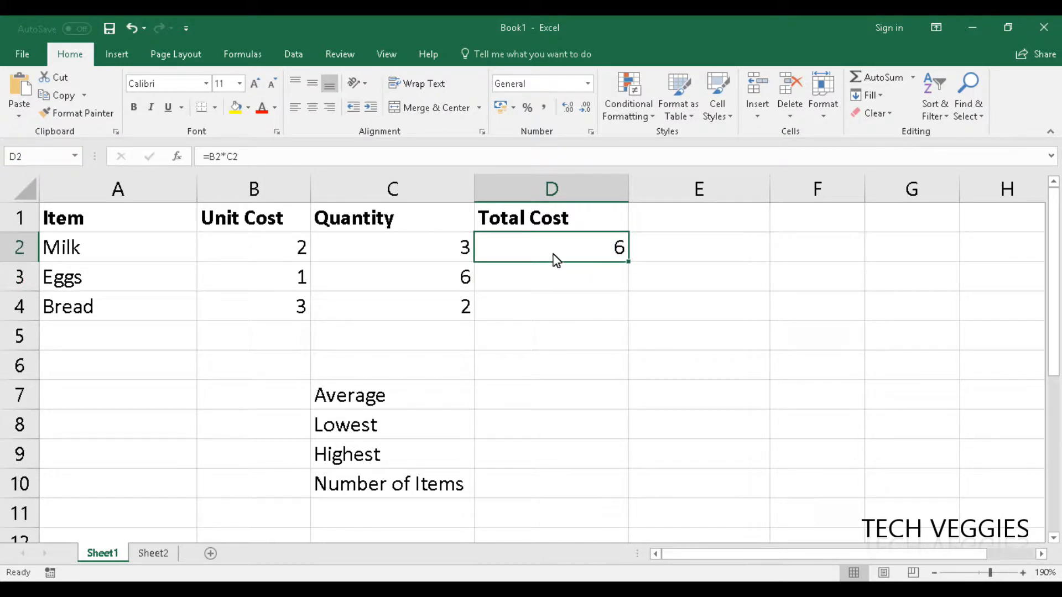
left_click(608, 257)
left_click_drag(260, 161, 194, 157)
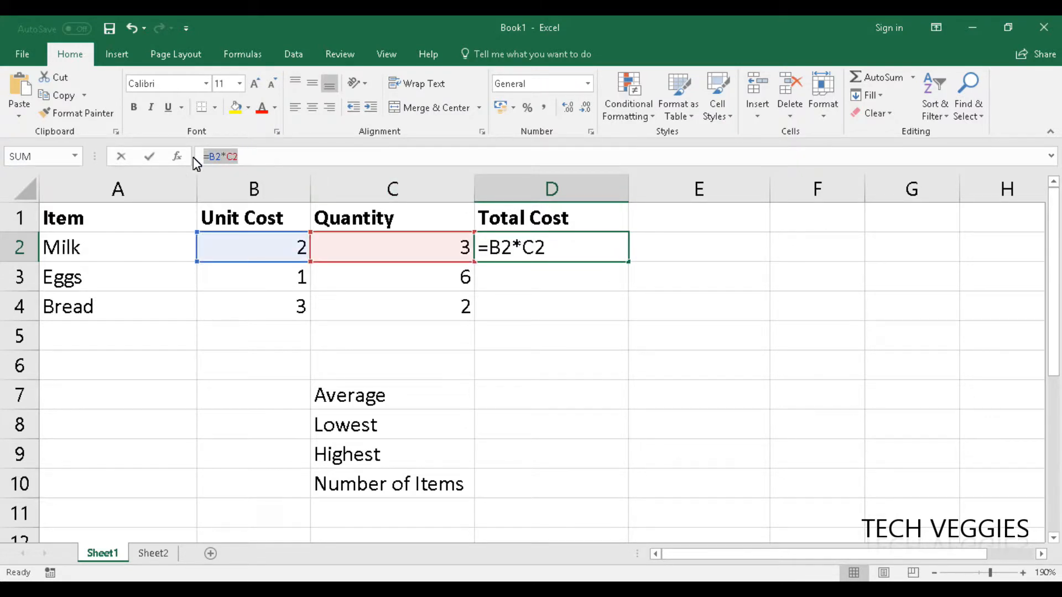
left_click(518, 278)
left_click(523, 249)
key("Escape")
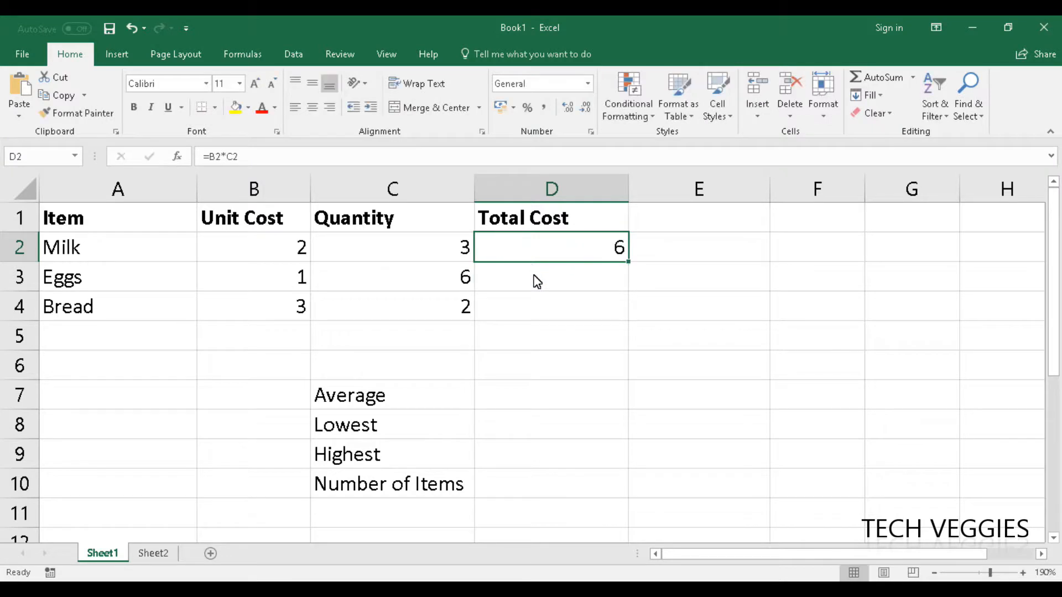
double_click(628, 263)
- Examine the Total Cost formulas in D2 through D4 to check which cells each row references
left_click(624, 266)
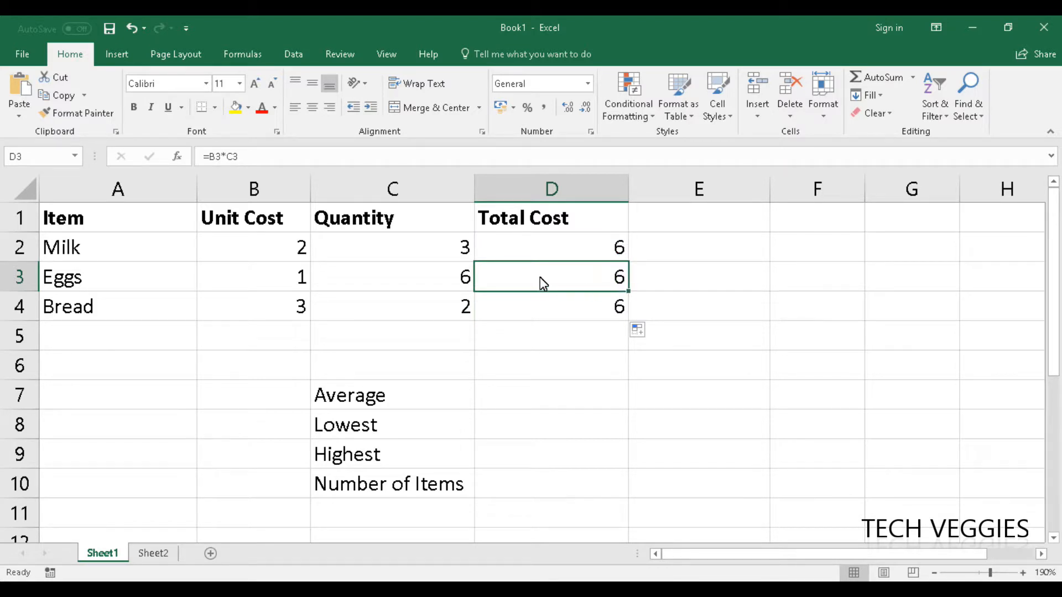
double_click(599, 250)
left_click(607, 275)
left_click(574, 307)
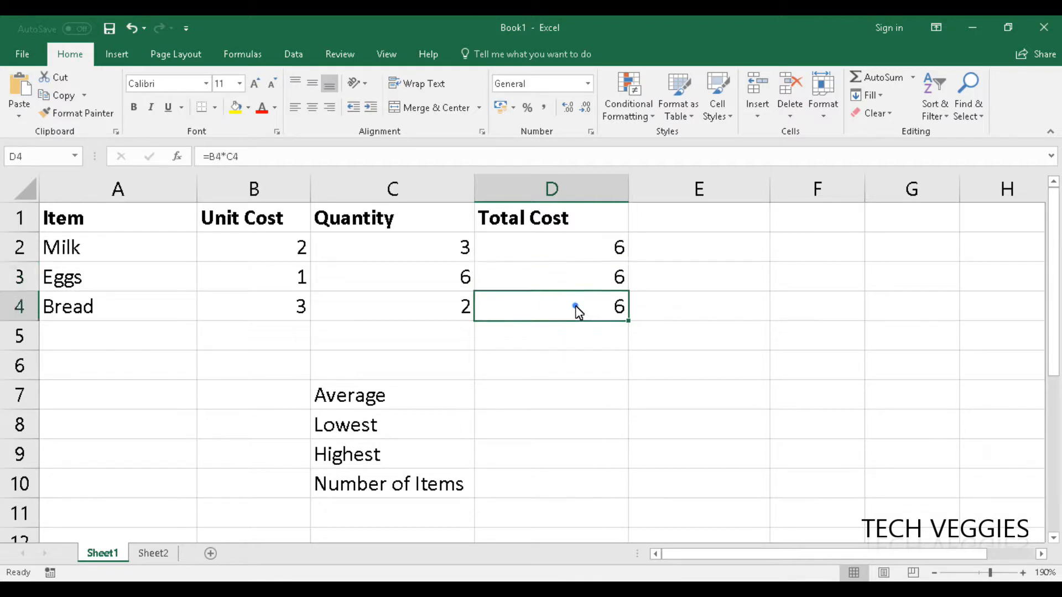
left_click(572, 276)
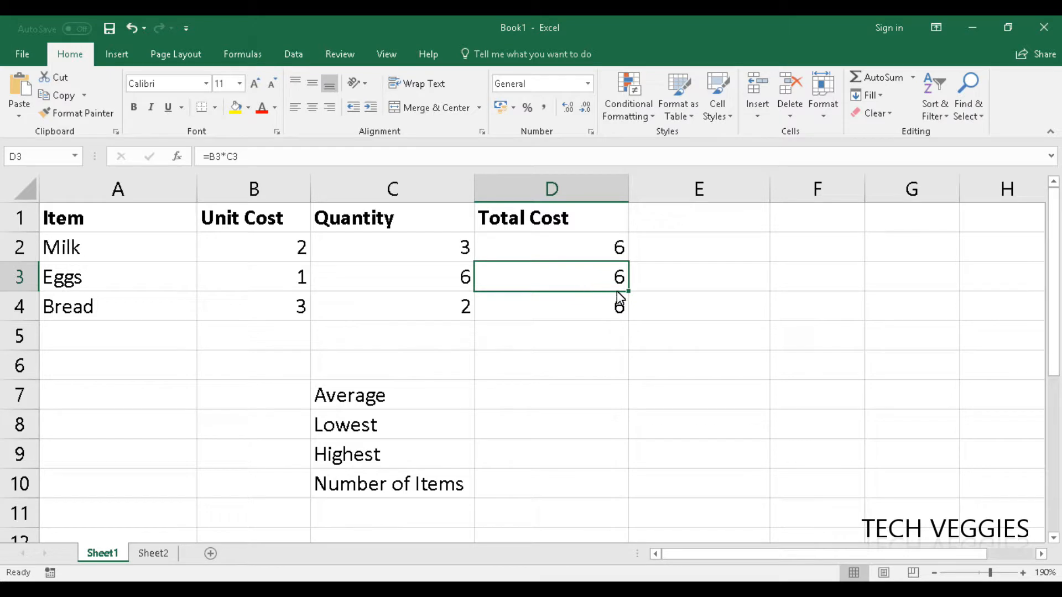
left_click(608, 246)
left_click(603, 280)
left_click(603, 252)
left_click(616, 279)
double_click(588, 278)
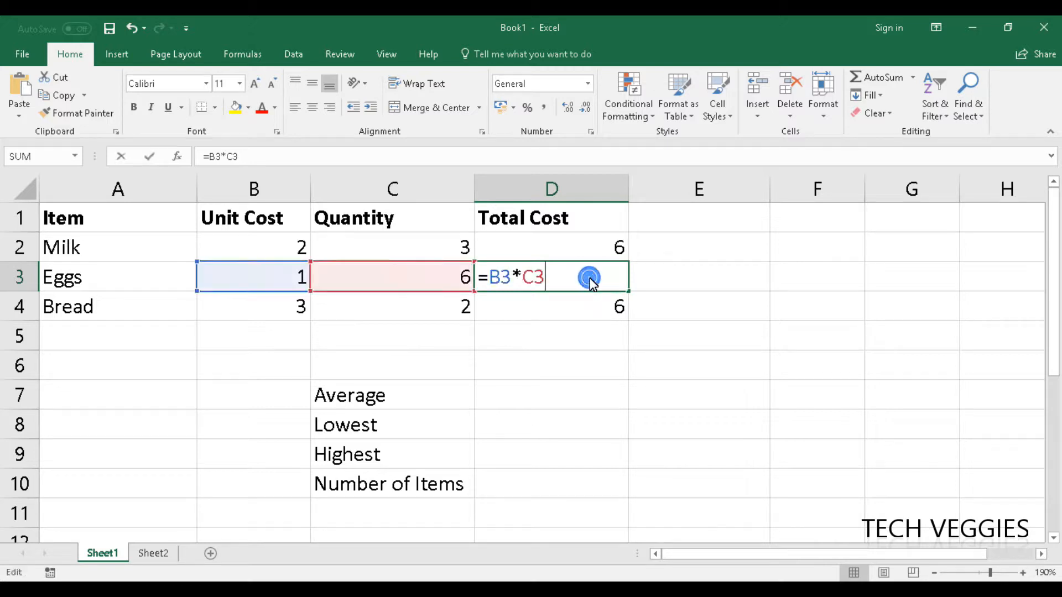
double_click(551, 310)
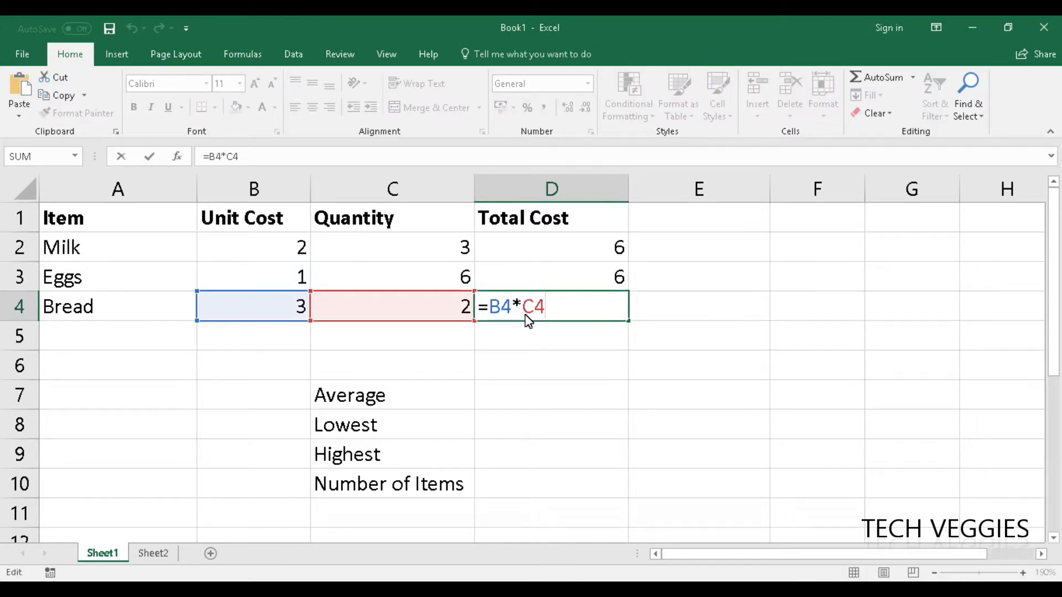
left_click(584, 340)
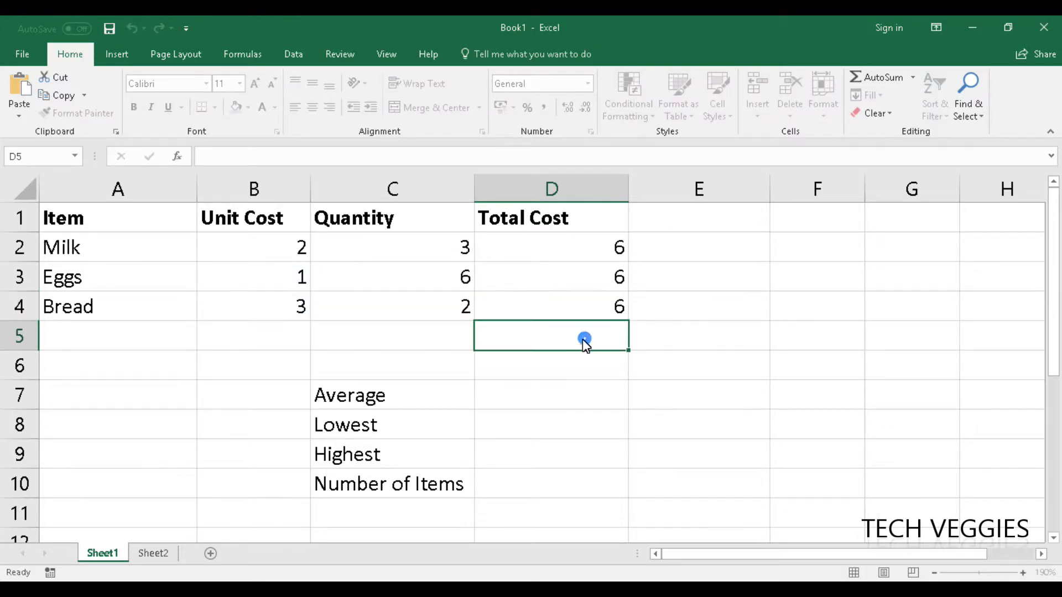
- Set the Bread quantity in C4 to 4 and the Eggs quantity in C3 to 7
left_click(441, 308)
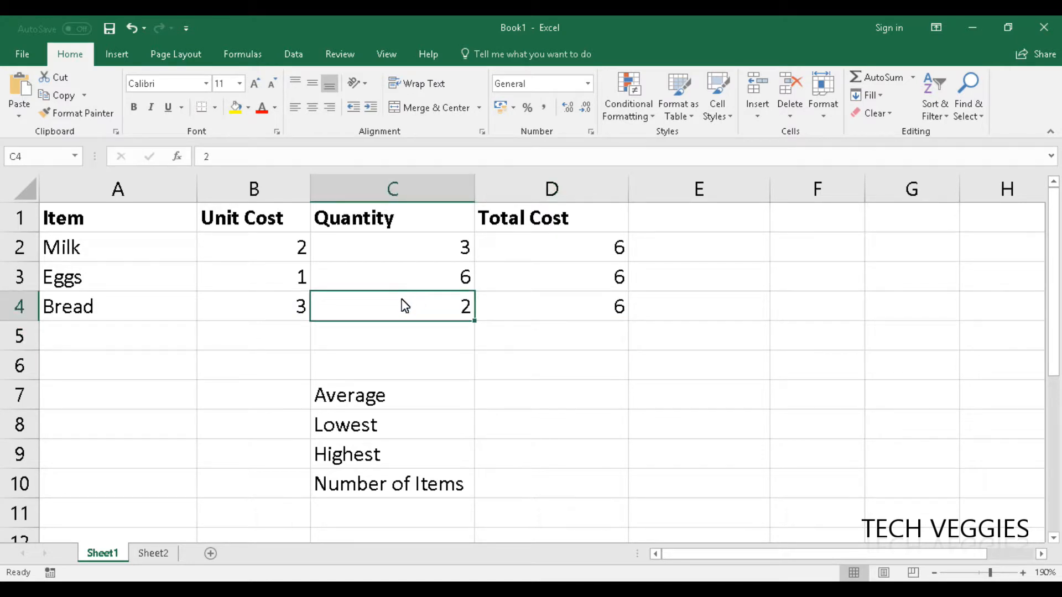
type("4")
left_click(426, 337)
left_click(557, 308)
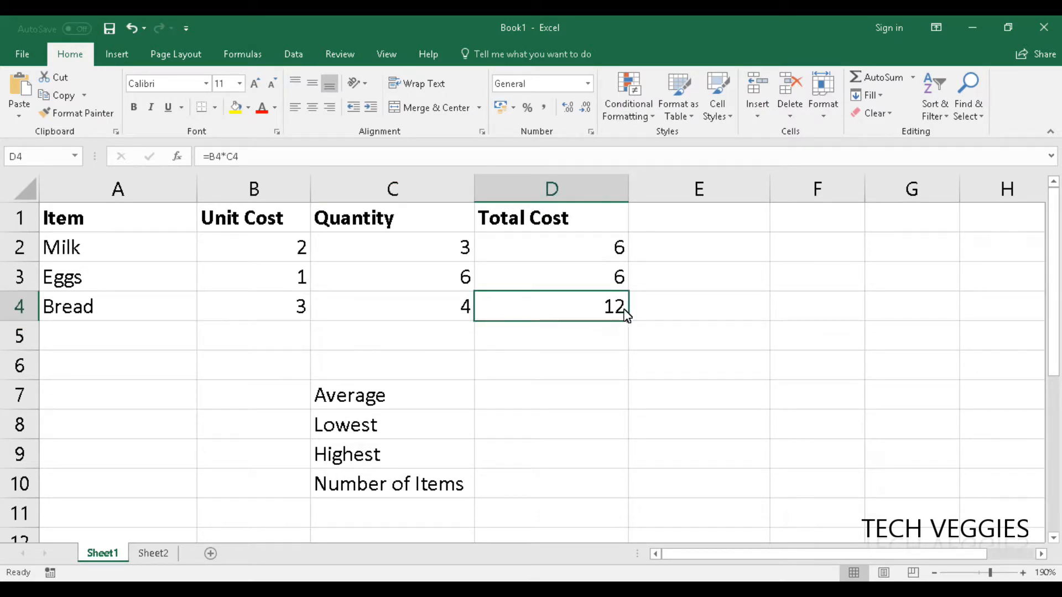
left_click(451, 285)
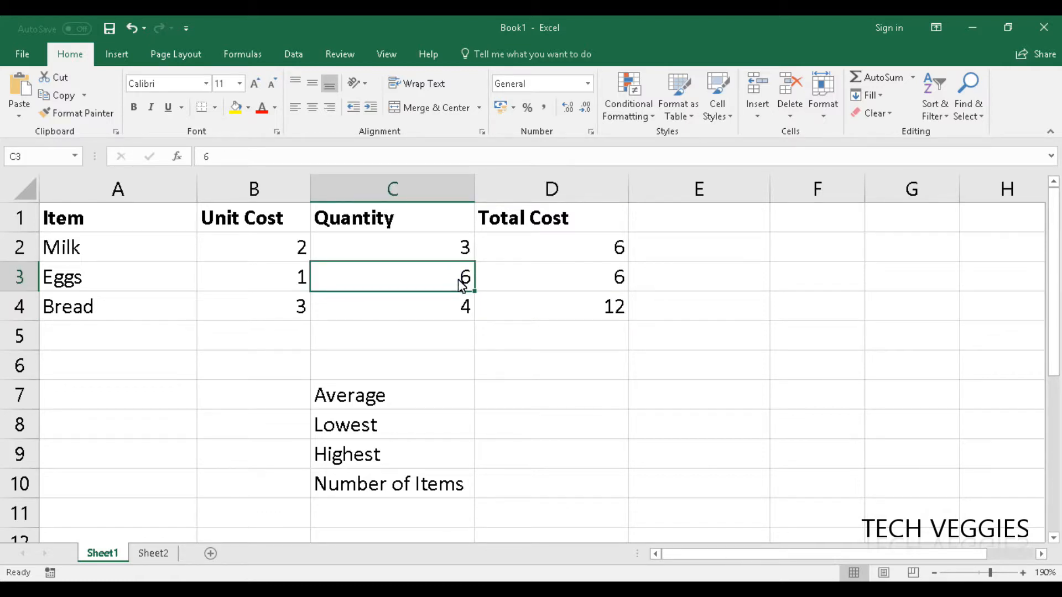
type("7")
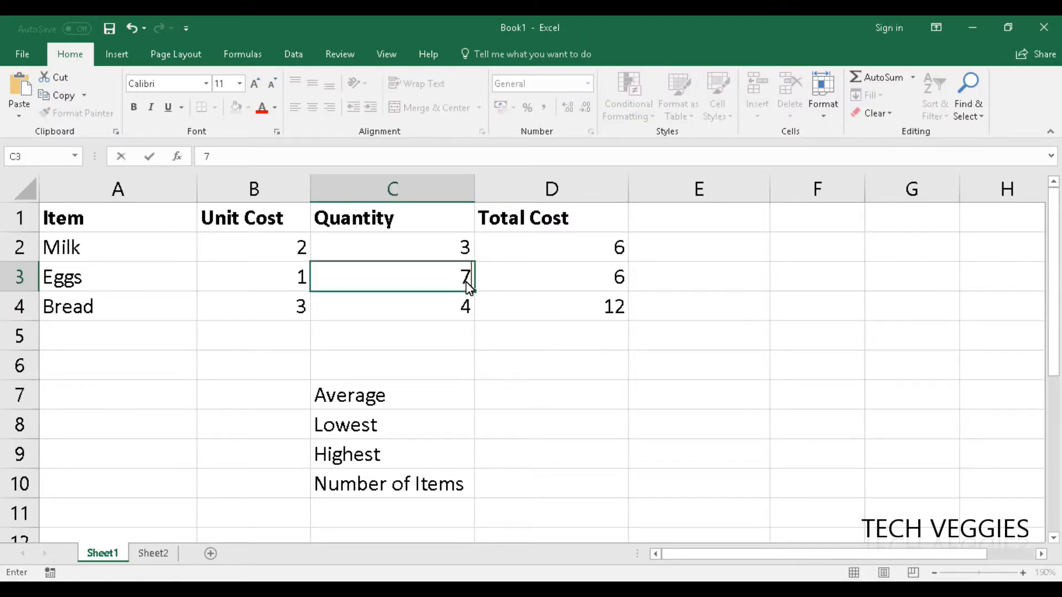
left_click(428, 309)
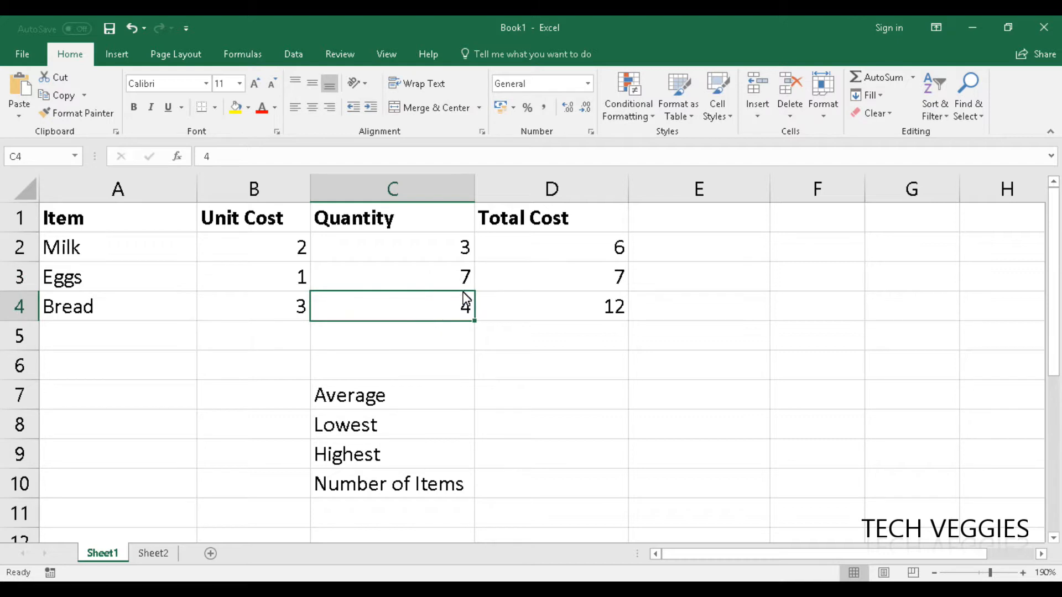
left_click(541, 246)
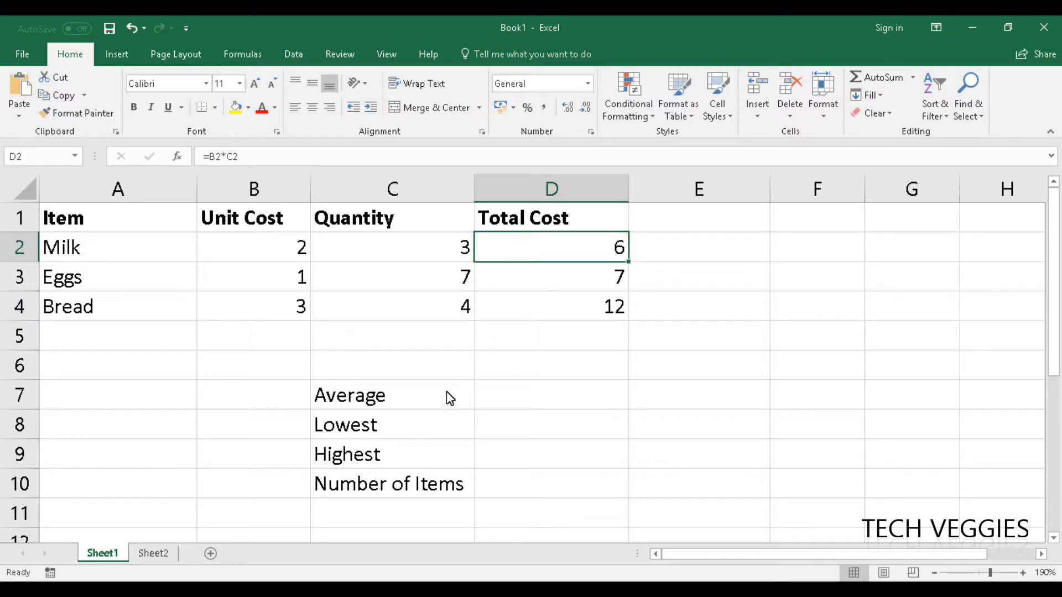
- Calculate the average total cost in D7 with =AVERAGE(D2:D4)
left_click(487, 396)
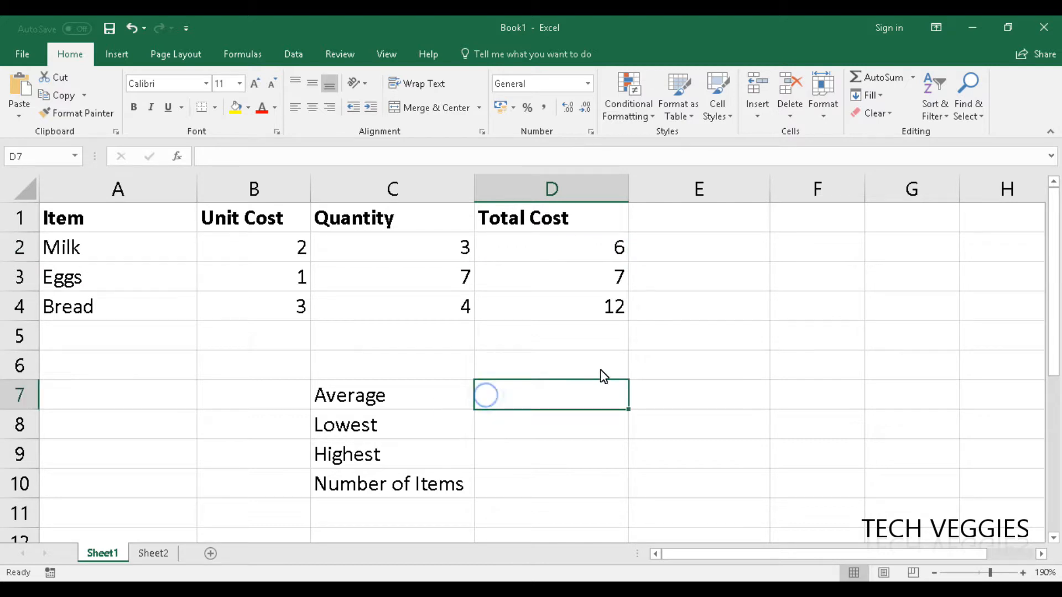
type("=")
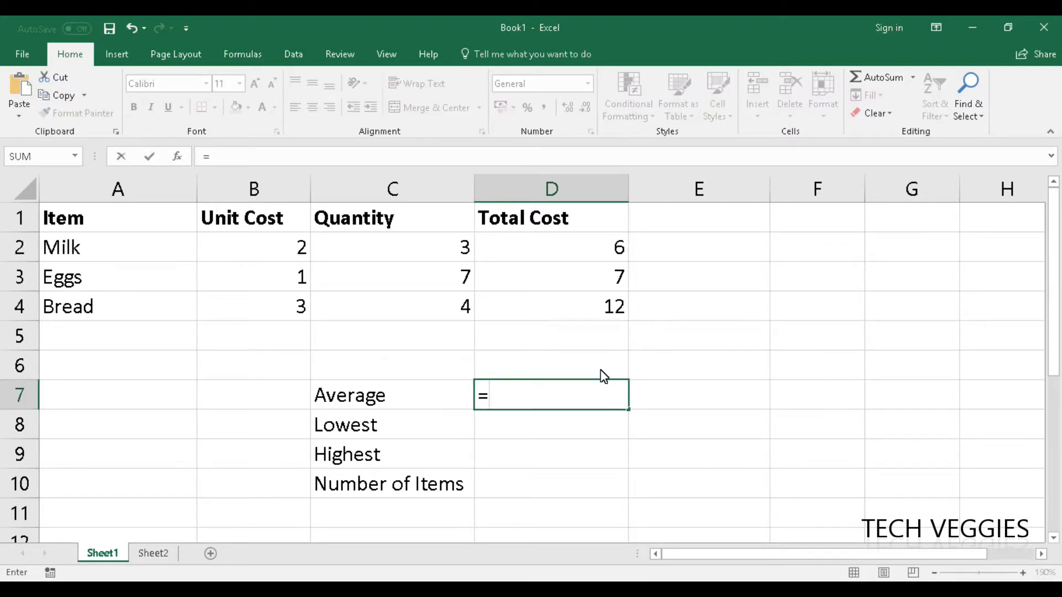
type("A")
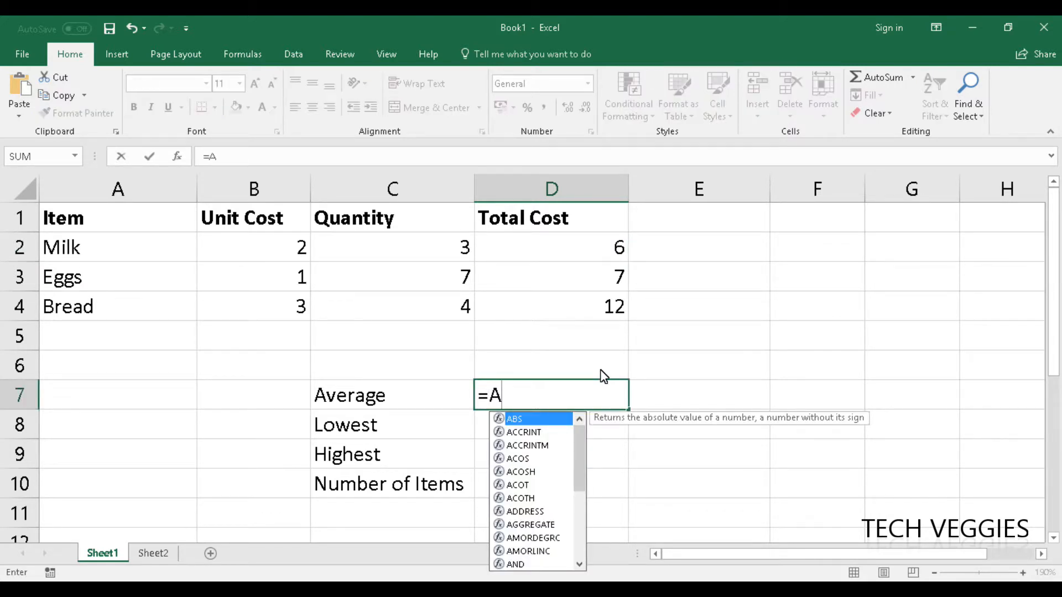
type("VERAGE")
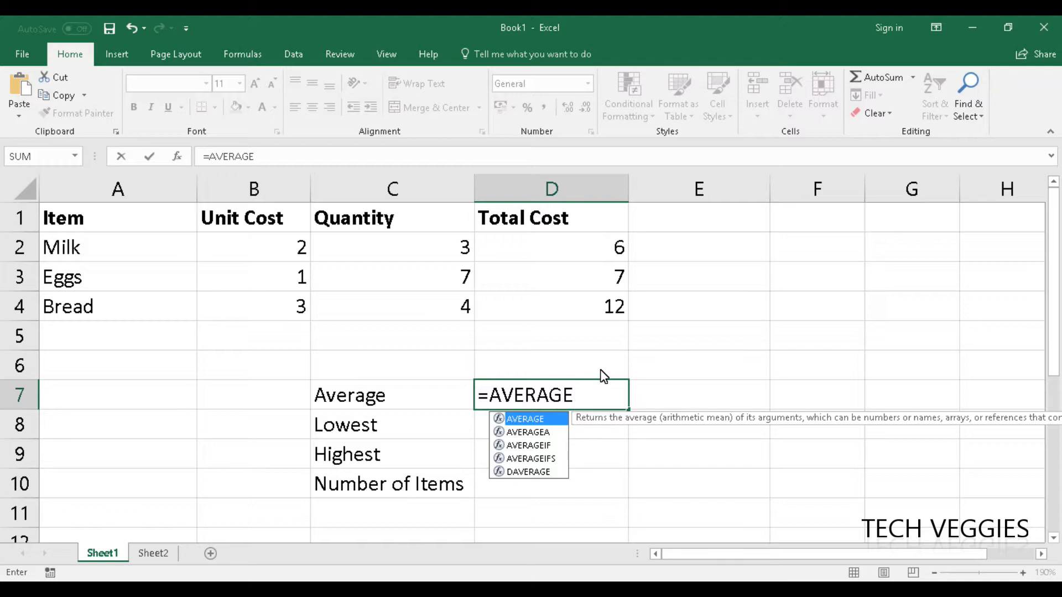
type("(")
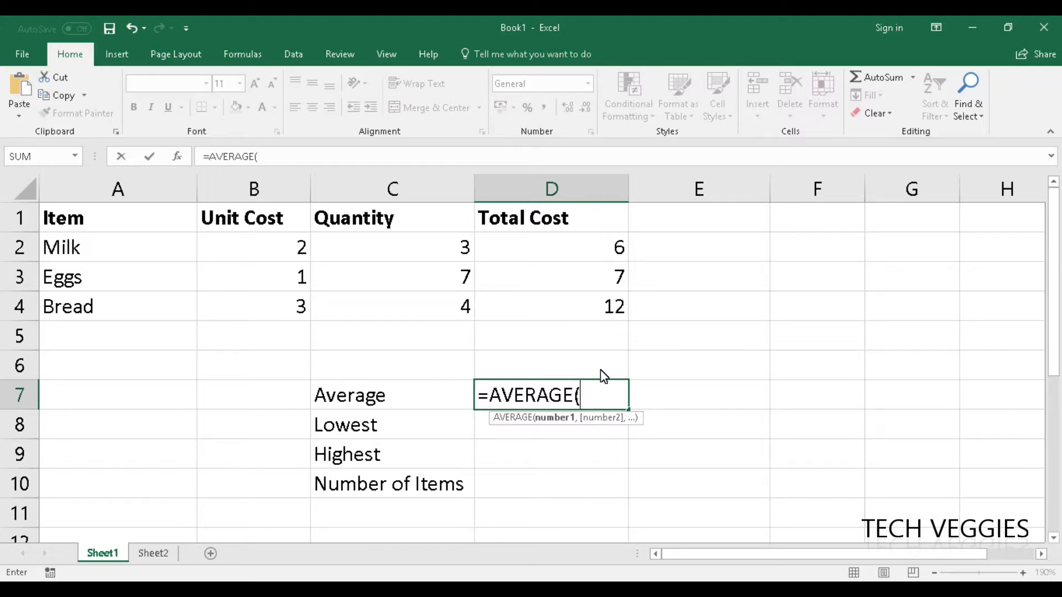
left_click(563, 256)
left_click(562, 268)
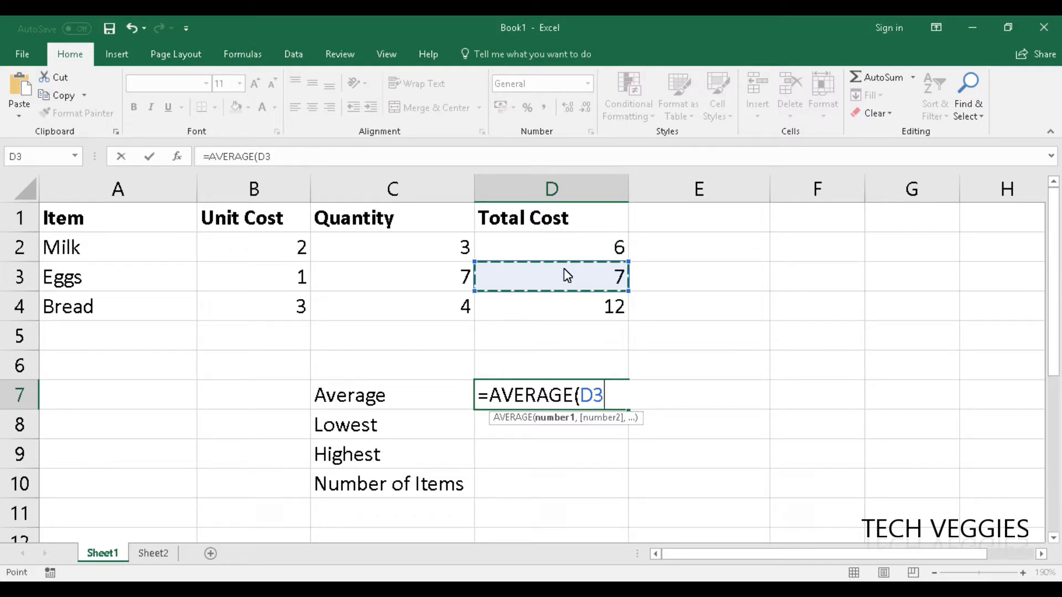
left_click_drag(561, 249, 573, 299)
left_click(572, 297)
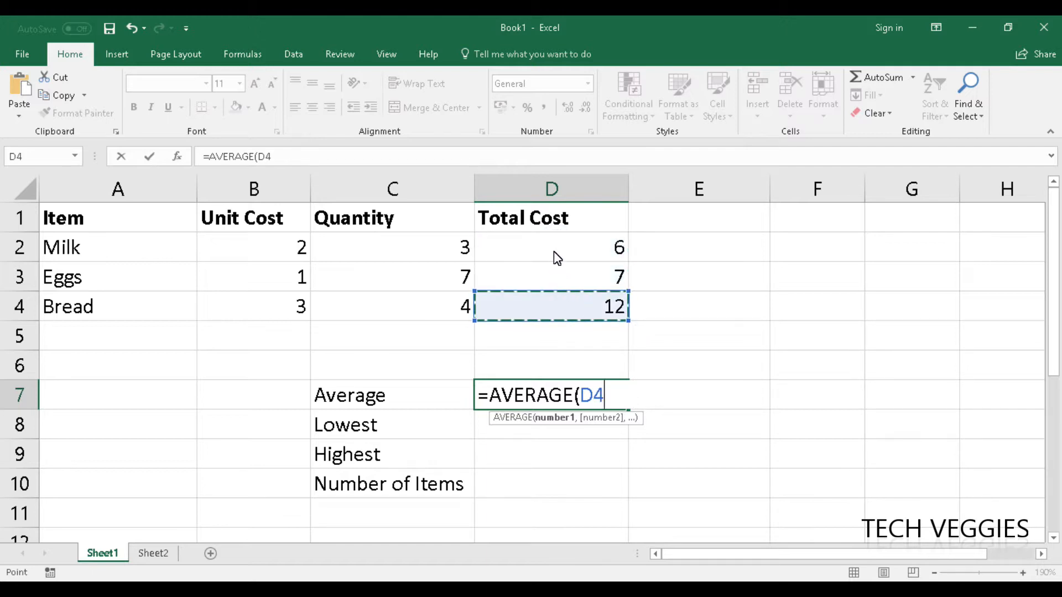
left_click_drag(556, 246, 571, 301)
left_click(569, 297)
left_click_drag(558, 243, 578, 298)
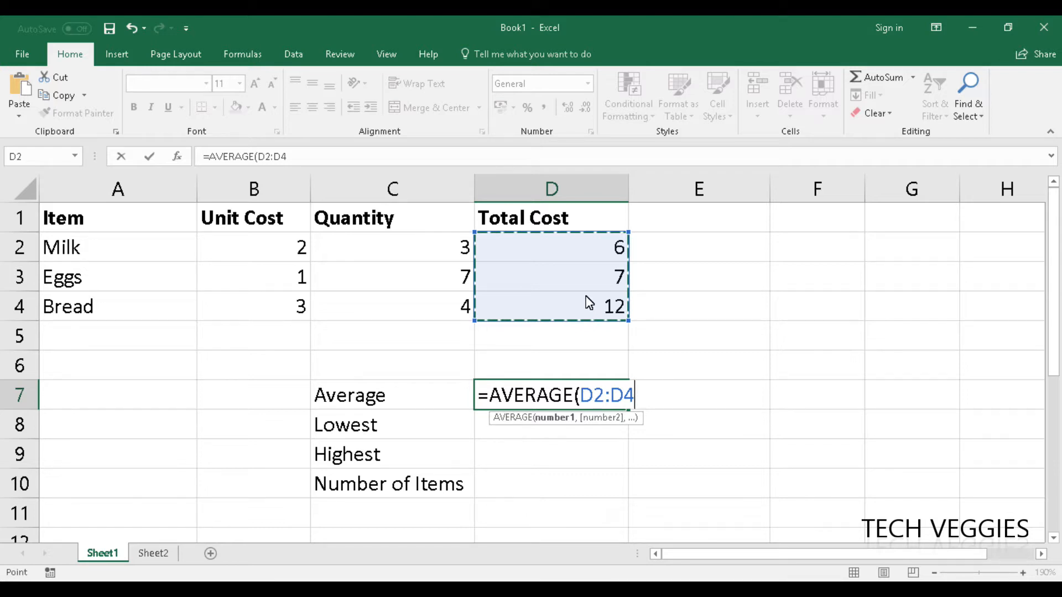
type(")")
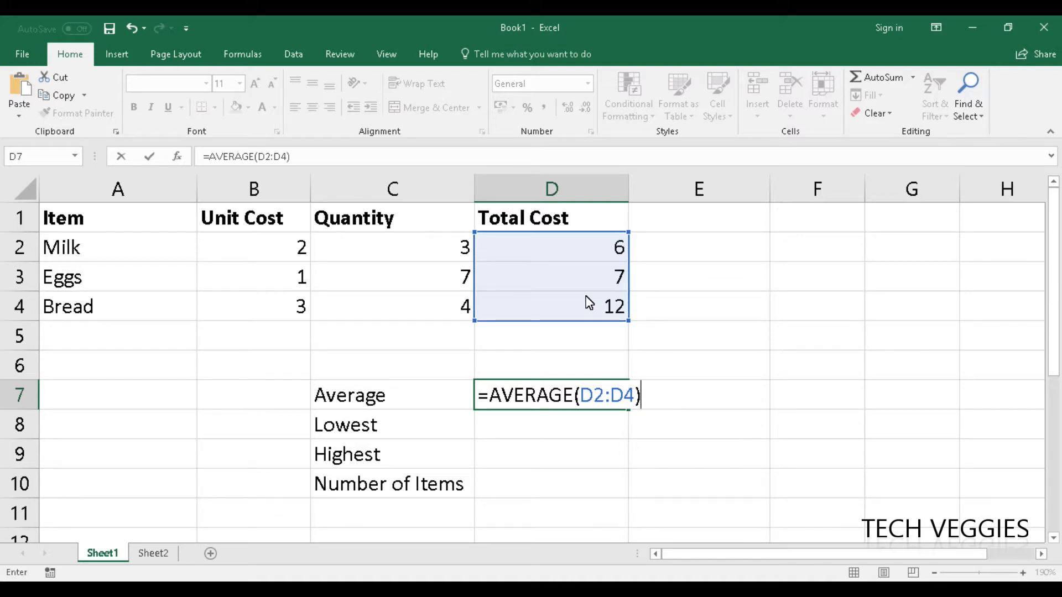
key("Return")
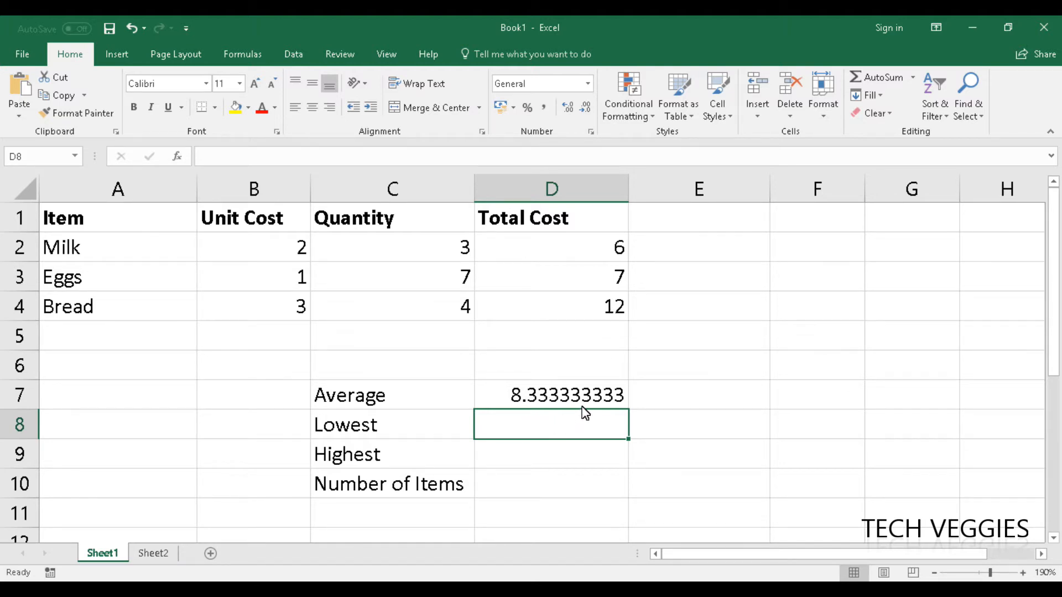
- Calculate the lowest total cost in D8 with the formula =MIN(D2:D4)
type("=")
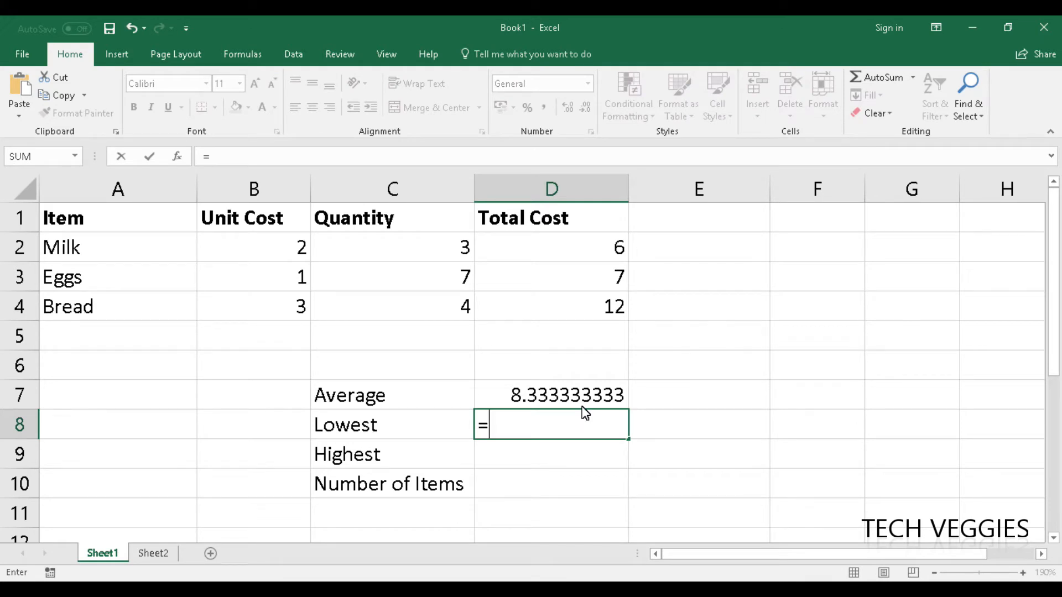
type("MIN(")
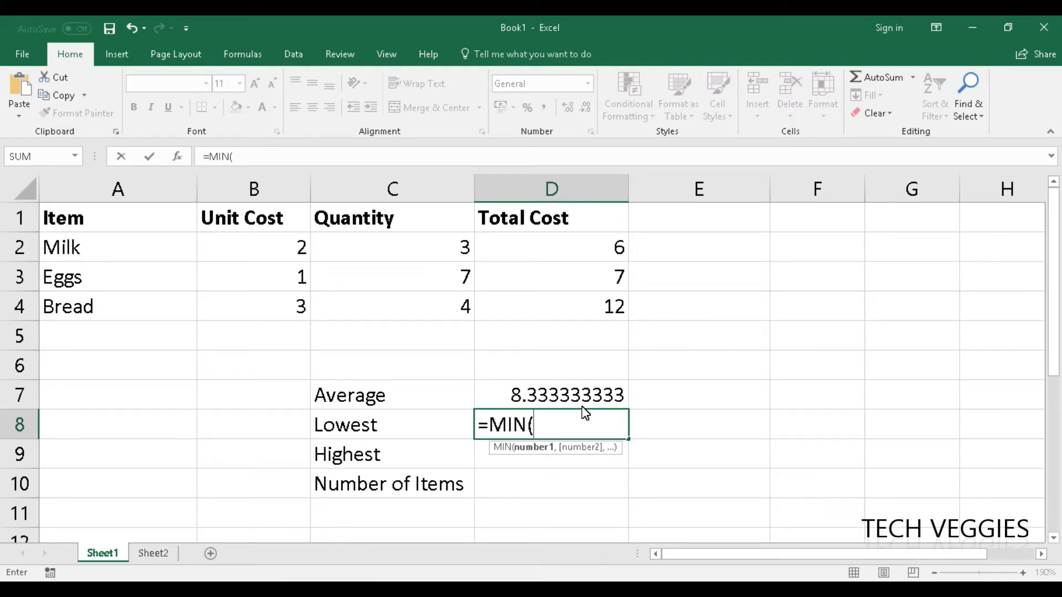
type("D2")
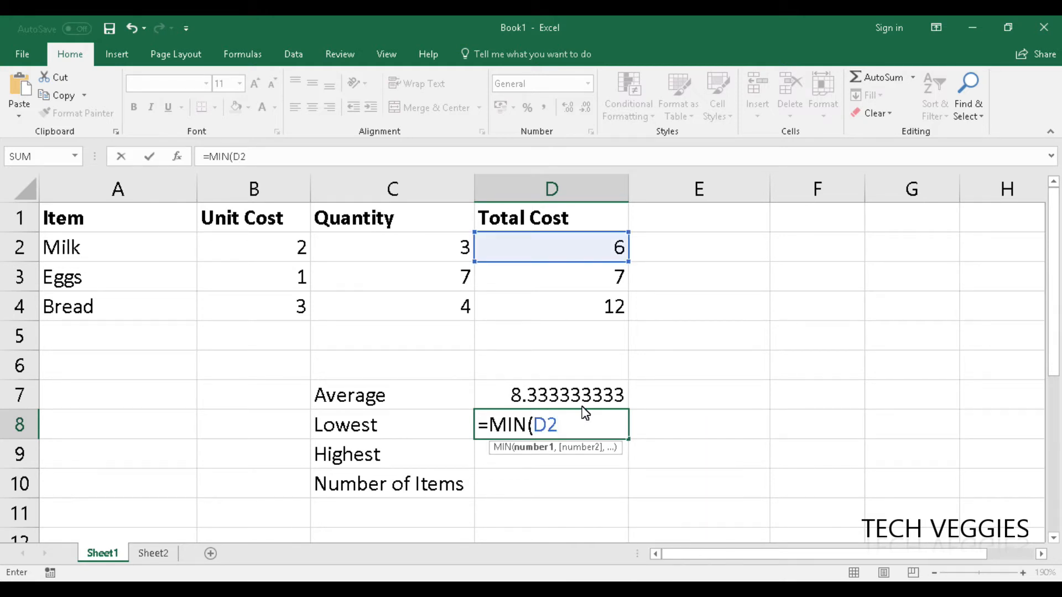
type(":D4")
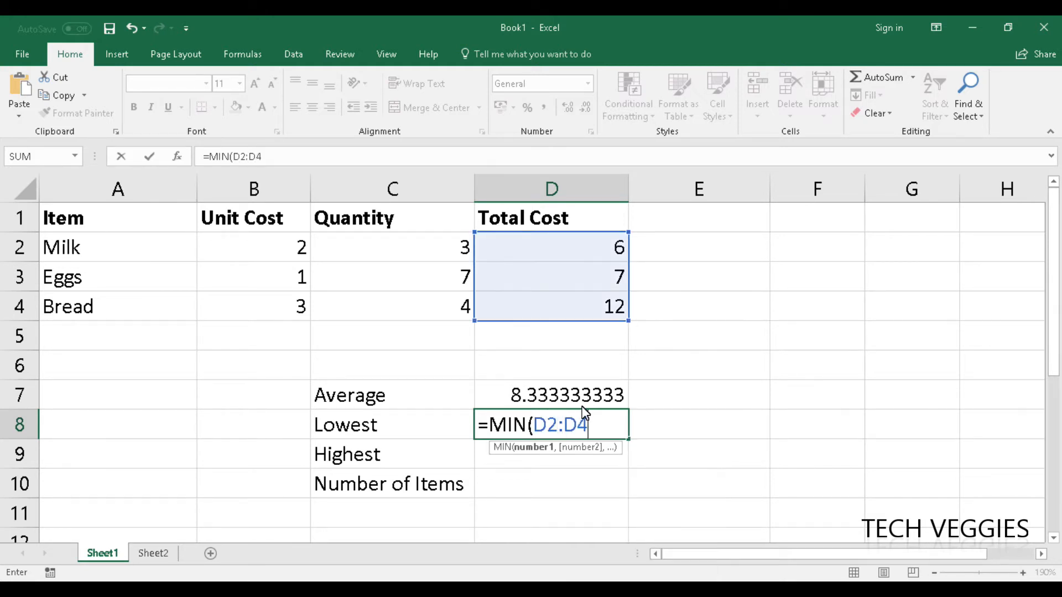
type(")")
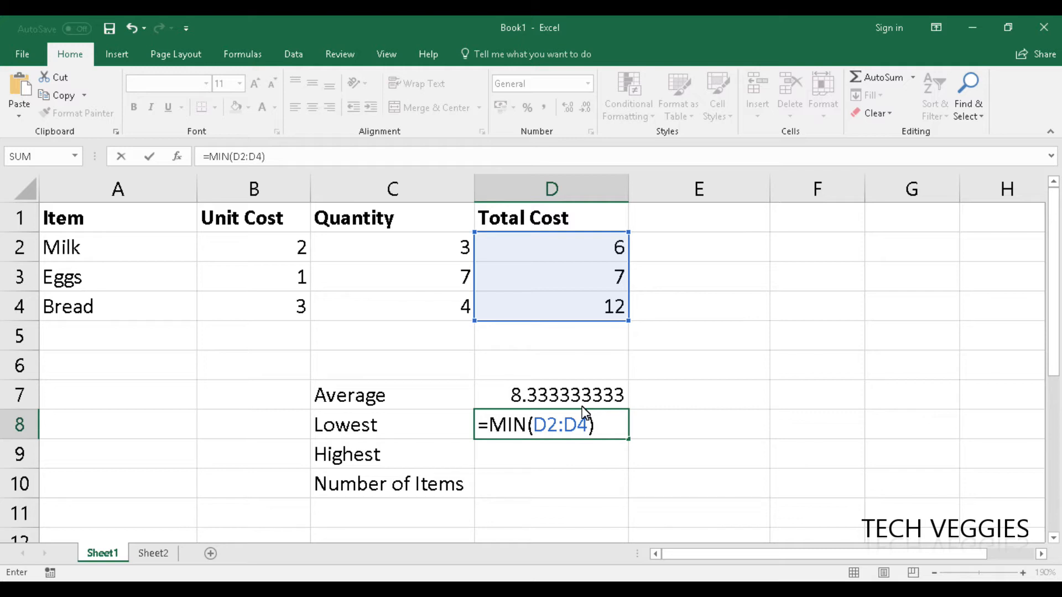
key("Return")
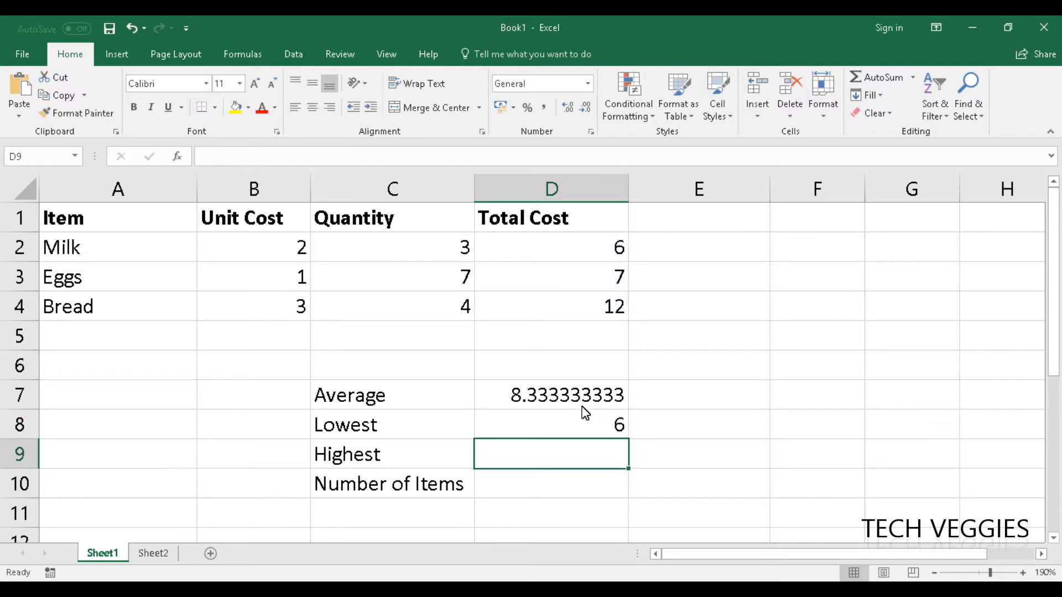
- Calculate the highest total cost in D9 with the formula =MAX(D2:D4)
type("=")
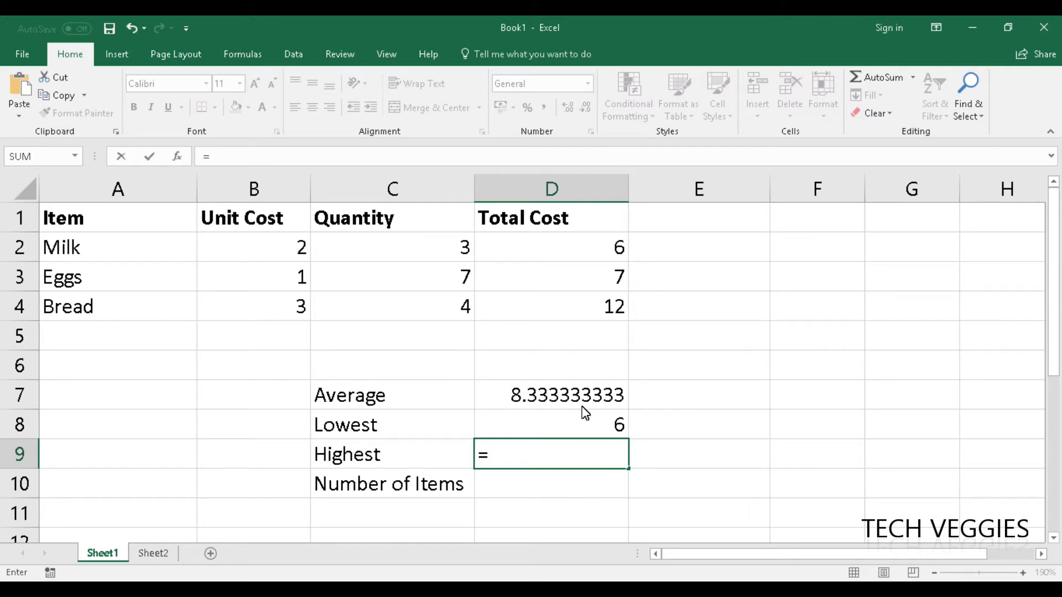
type("MA")
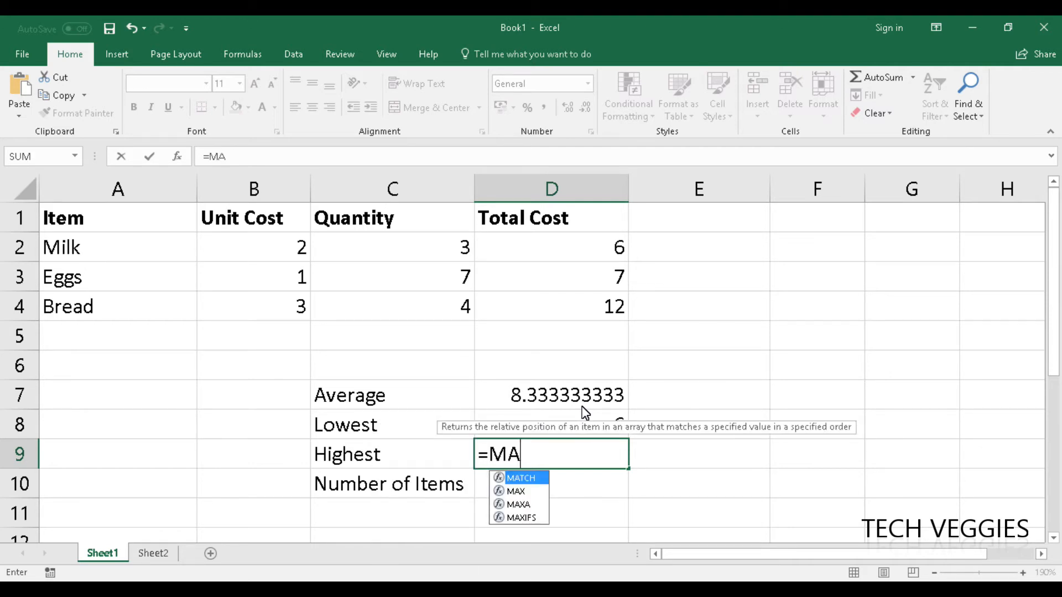
type("X(")
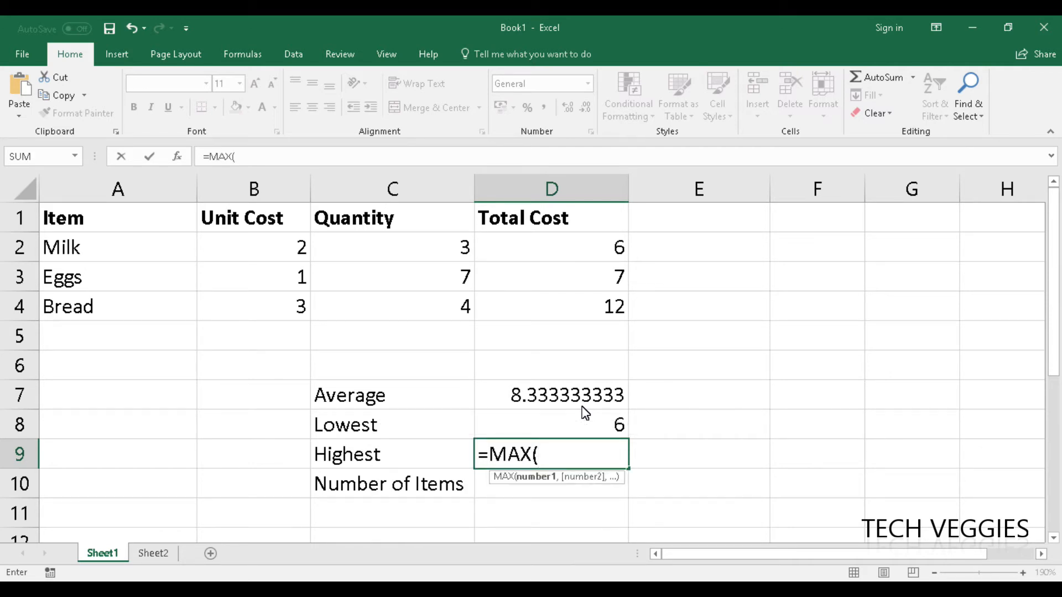
type("D")
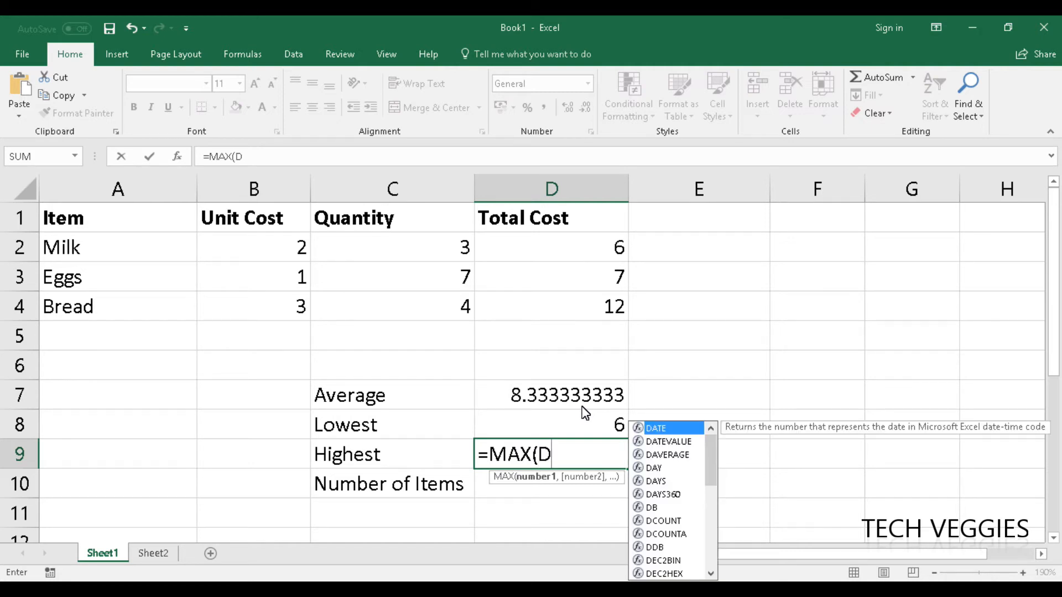
type("2:D")
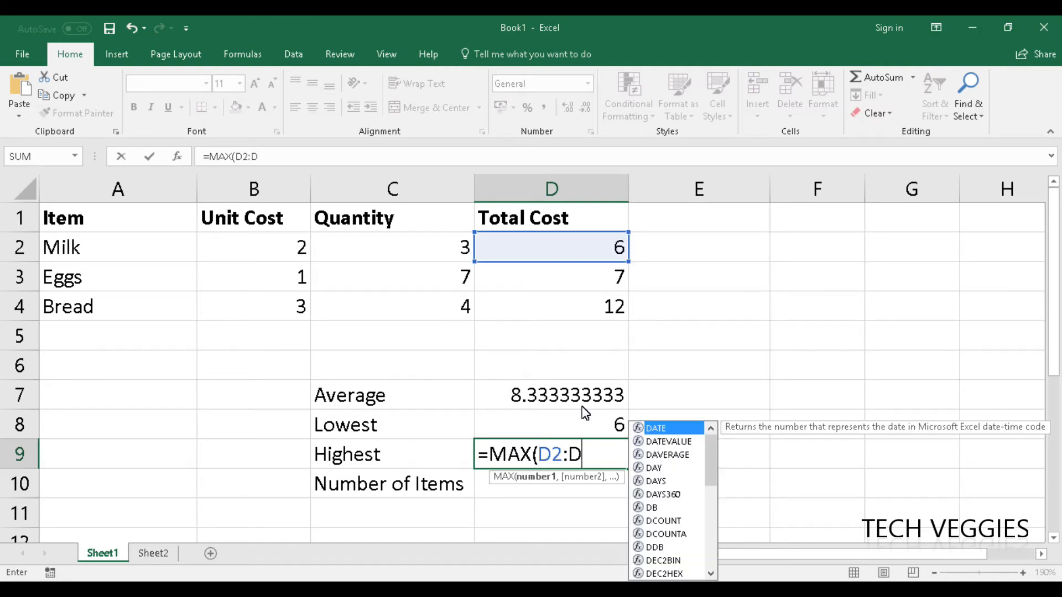
type("4)")
key("Return")
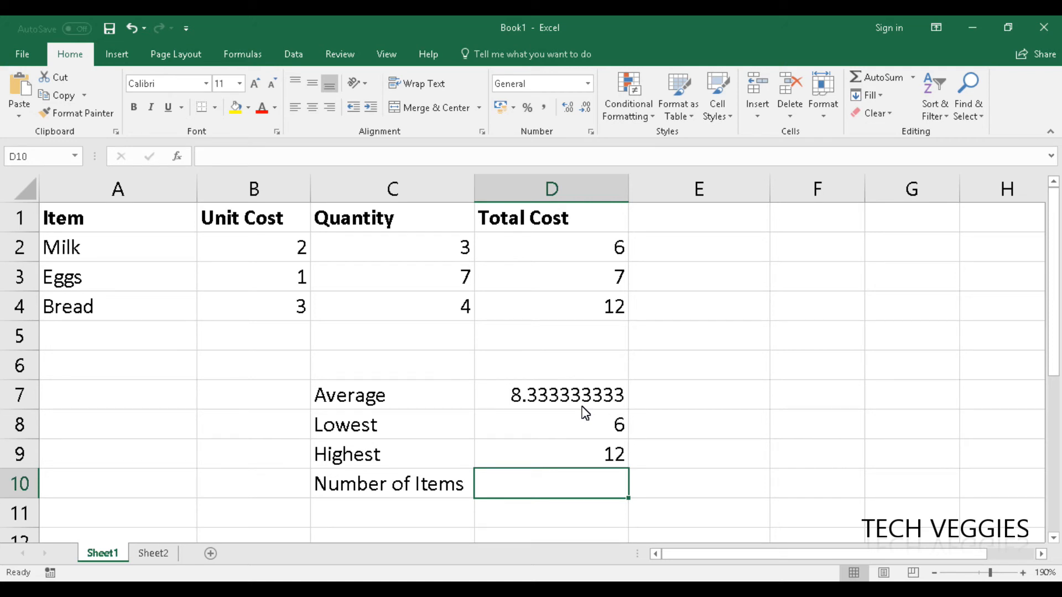
- Count the number of items in D10 with the formula =COUNT(D2:D4)
type("=COUNT")
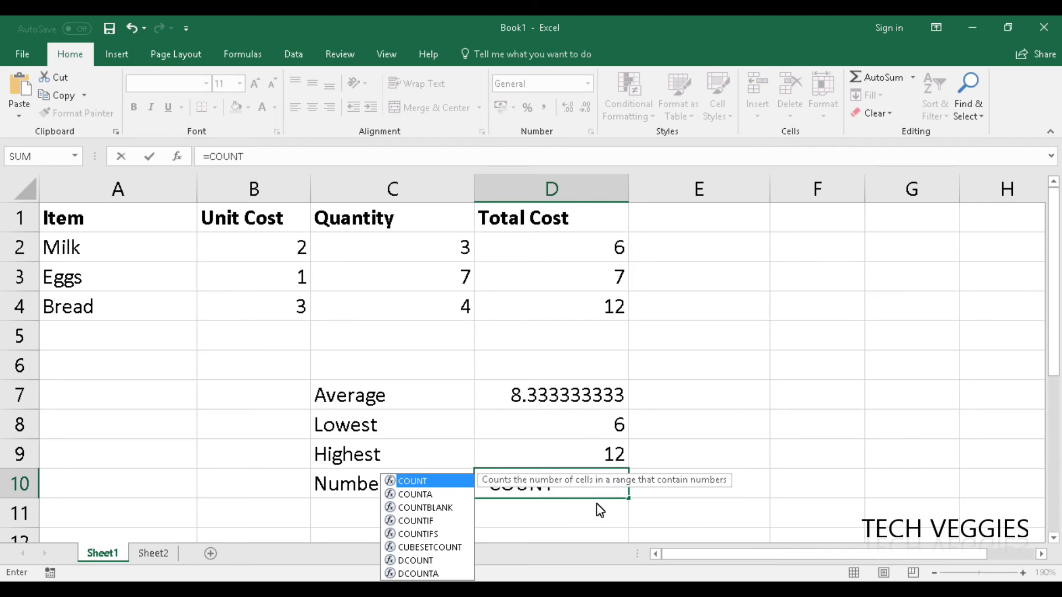
type("(D2:D4)")
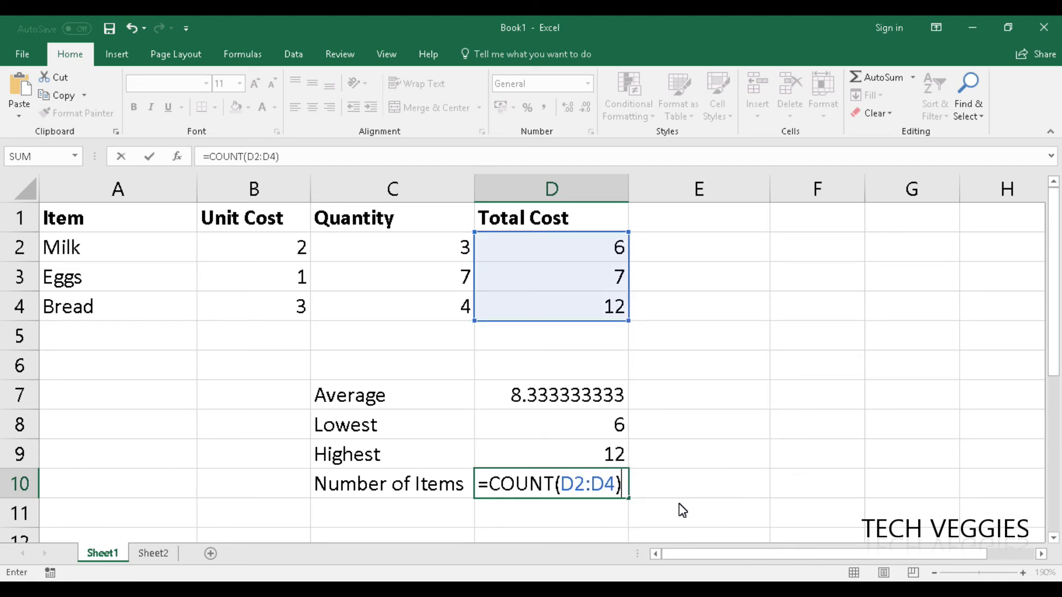
key("Return")
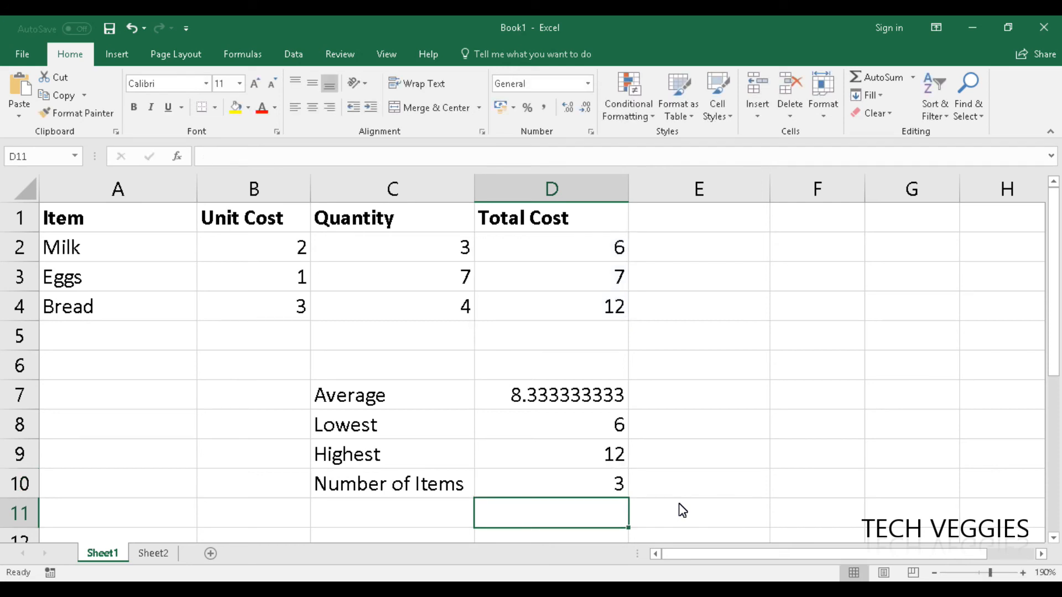